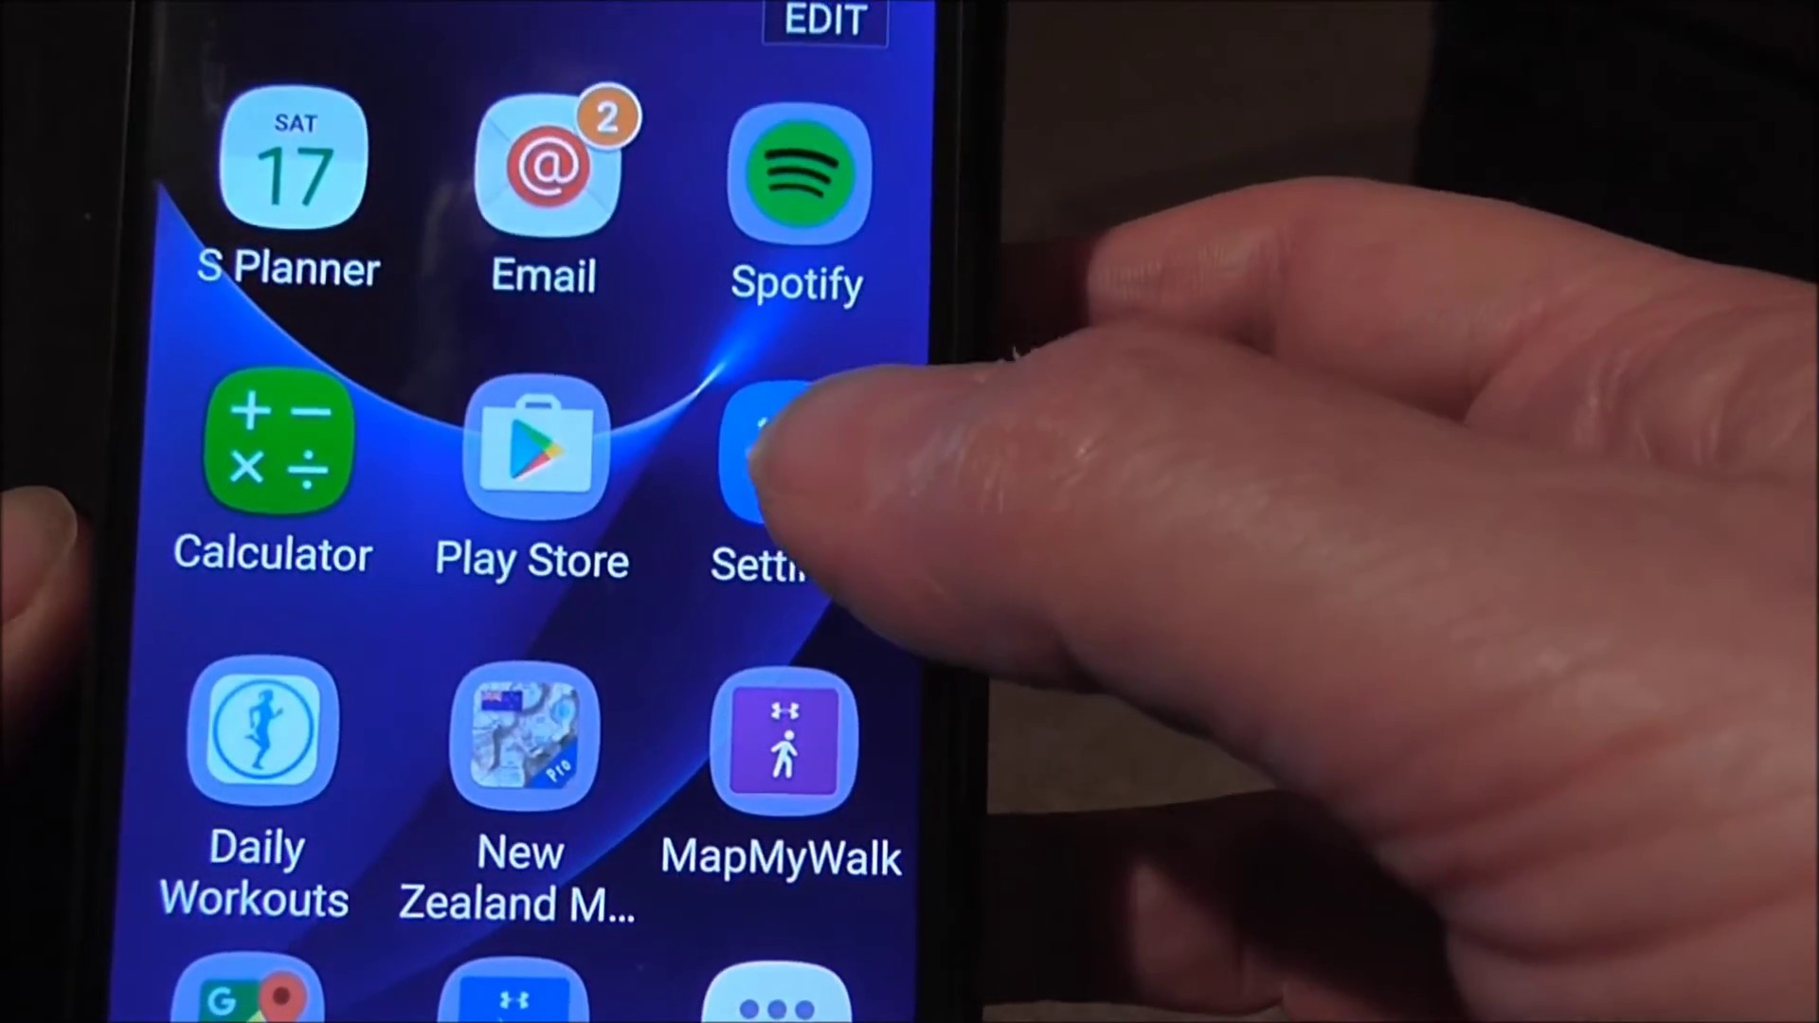
Step: Open Smart Manager from Settings and show its extra options menu
{"action": "left_click", "coordinate": [817, 483]}
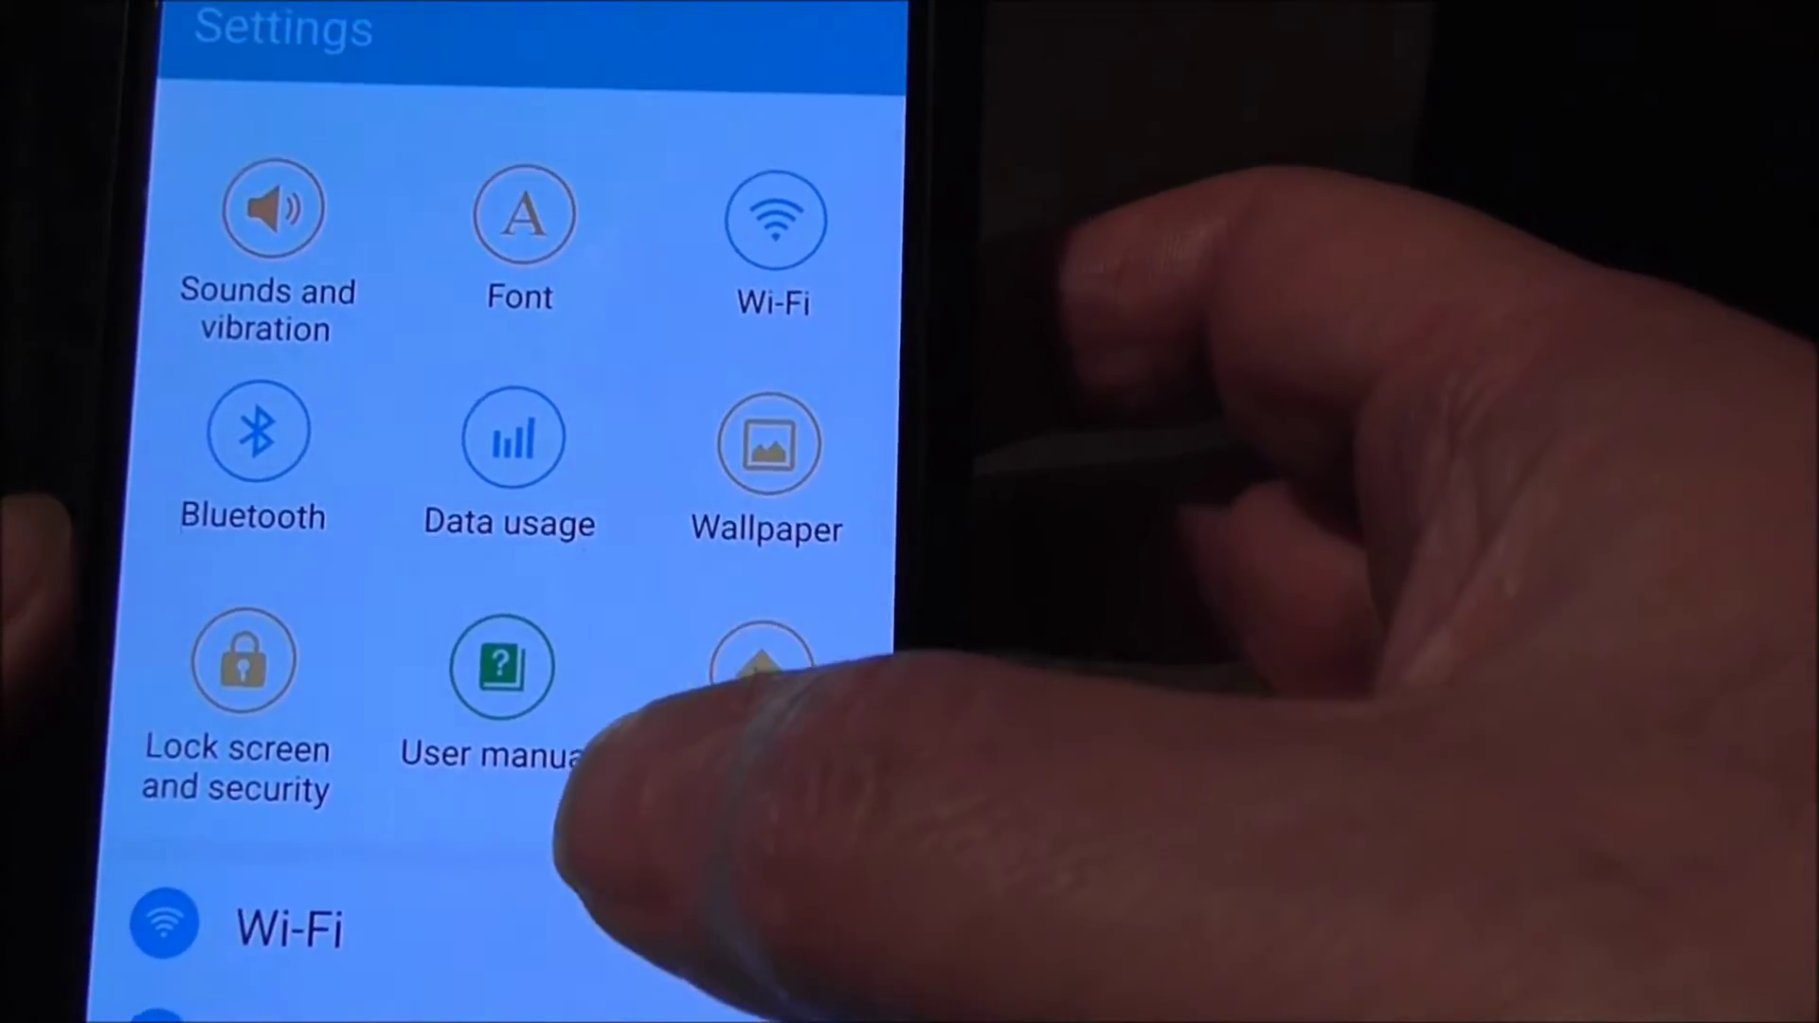
{"action": "scroll", "coordinate": [554, 570], "scroll_direction": "down", "scroll_amount": 2}
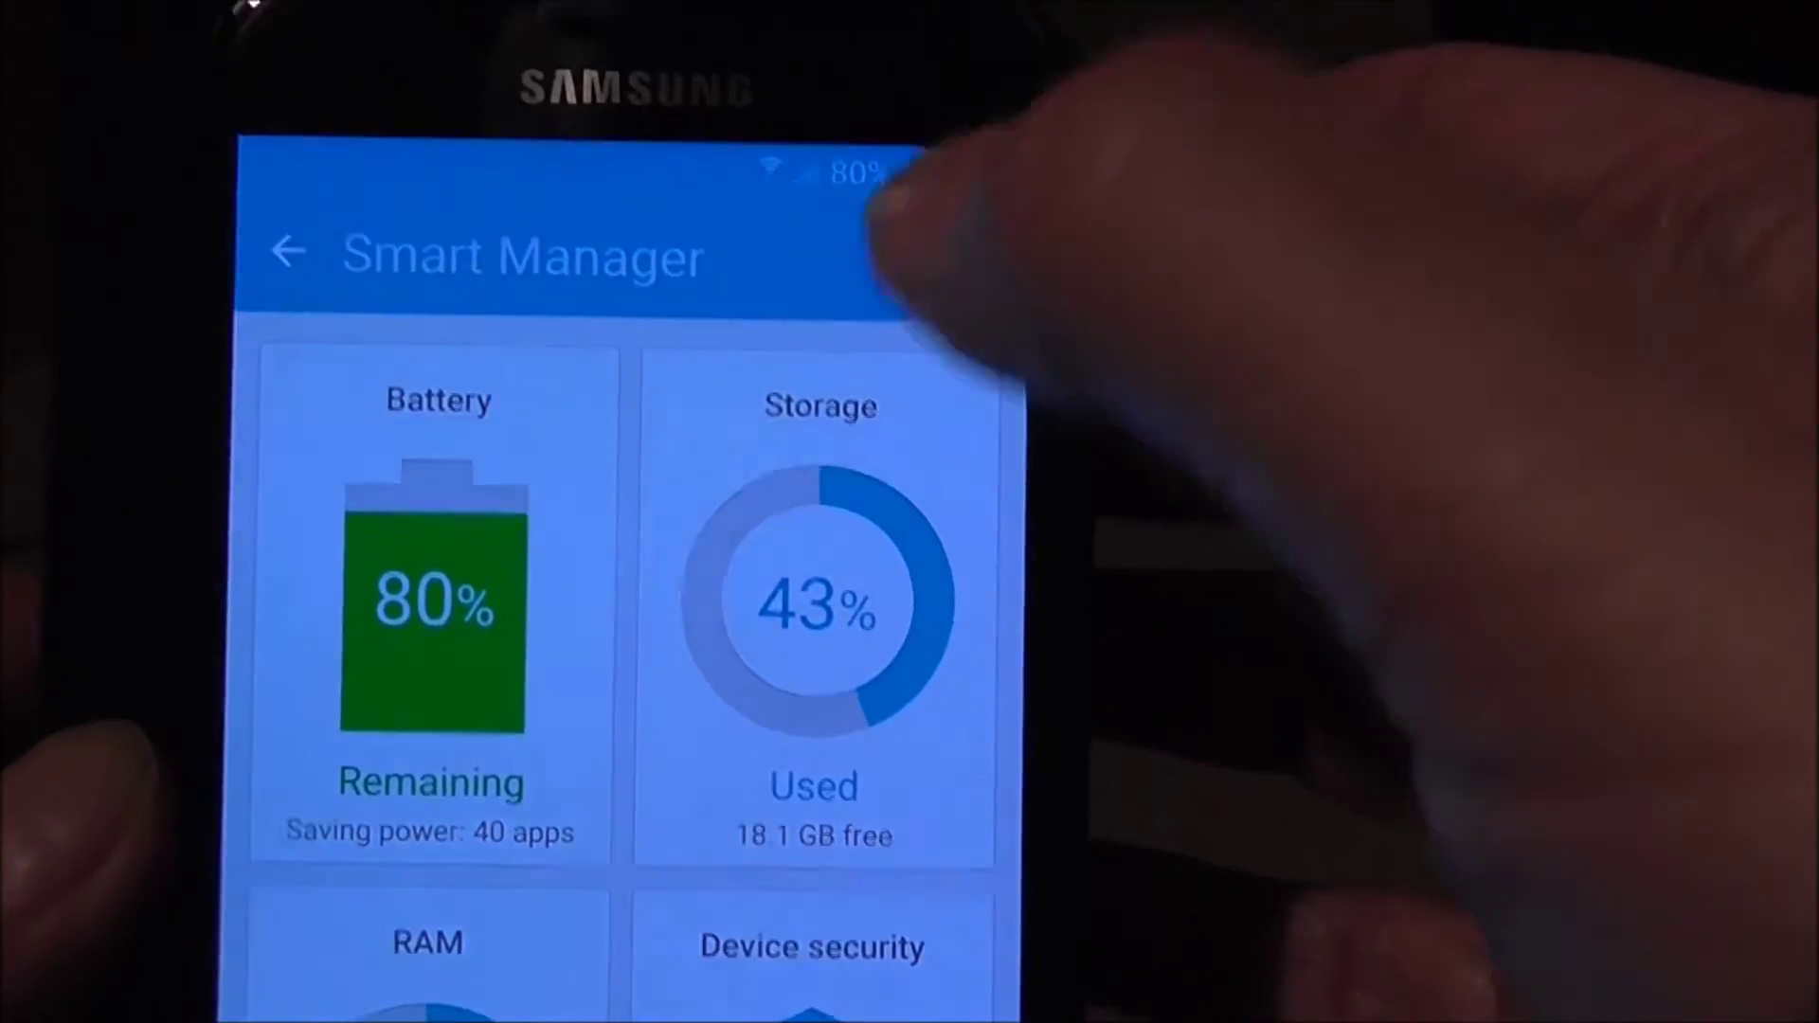
{"action": "left_click", "coordinate": [910, 252]}
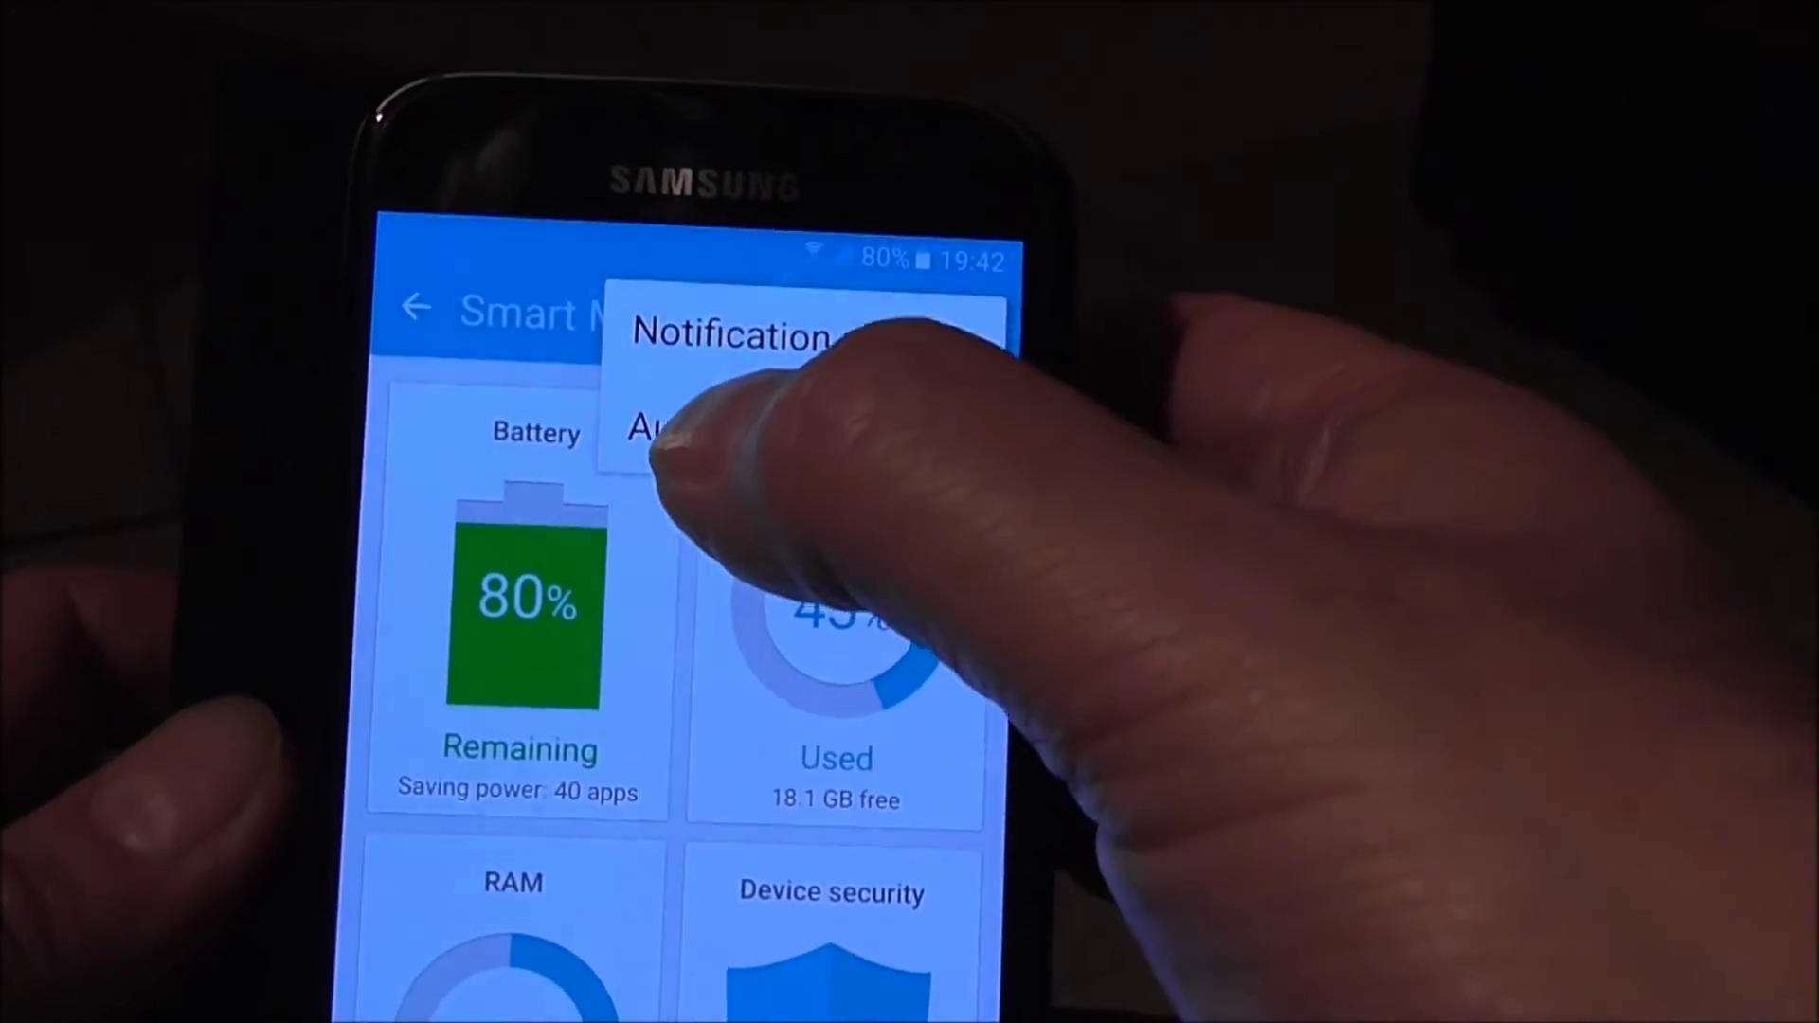
Step: Switch on Smart Manager's auto restart and set its restart time to 03:00
{"action": "left_click", "coordinate": [668, 430]}
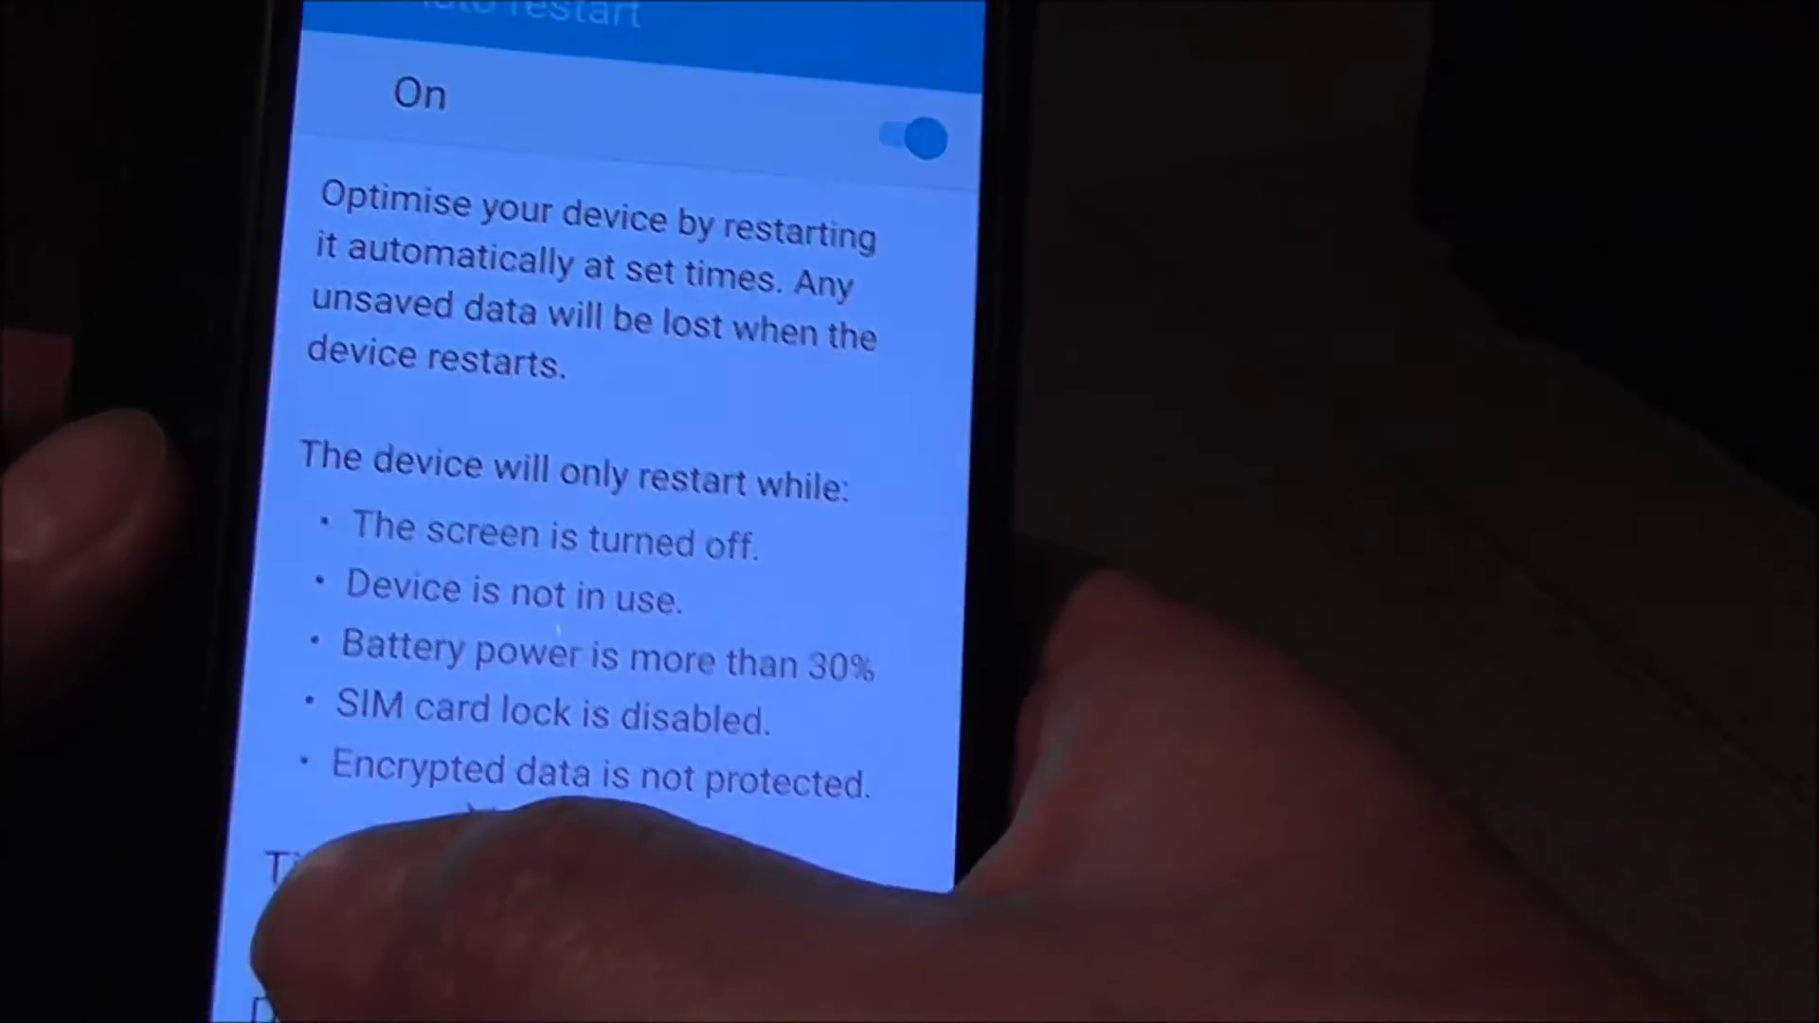
{"action": "left_click", "coordinate": [306, 868]}
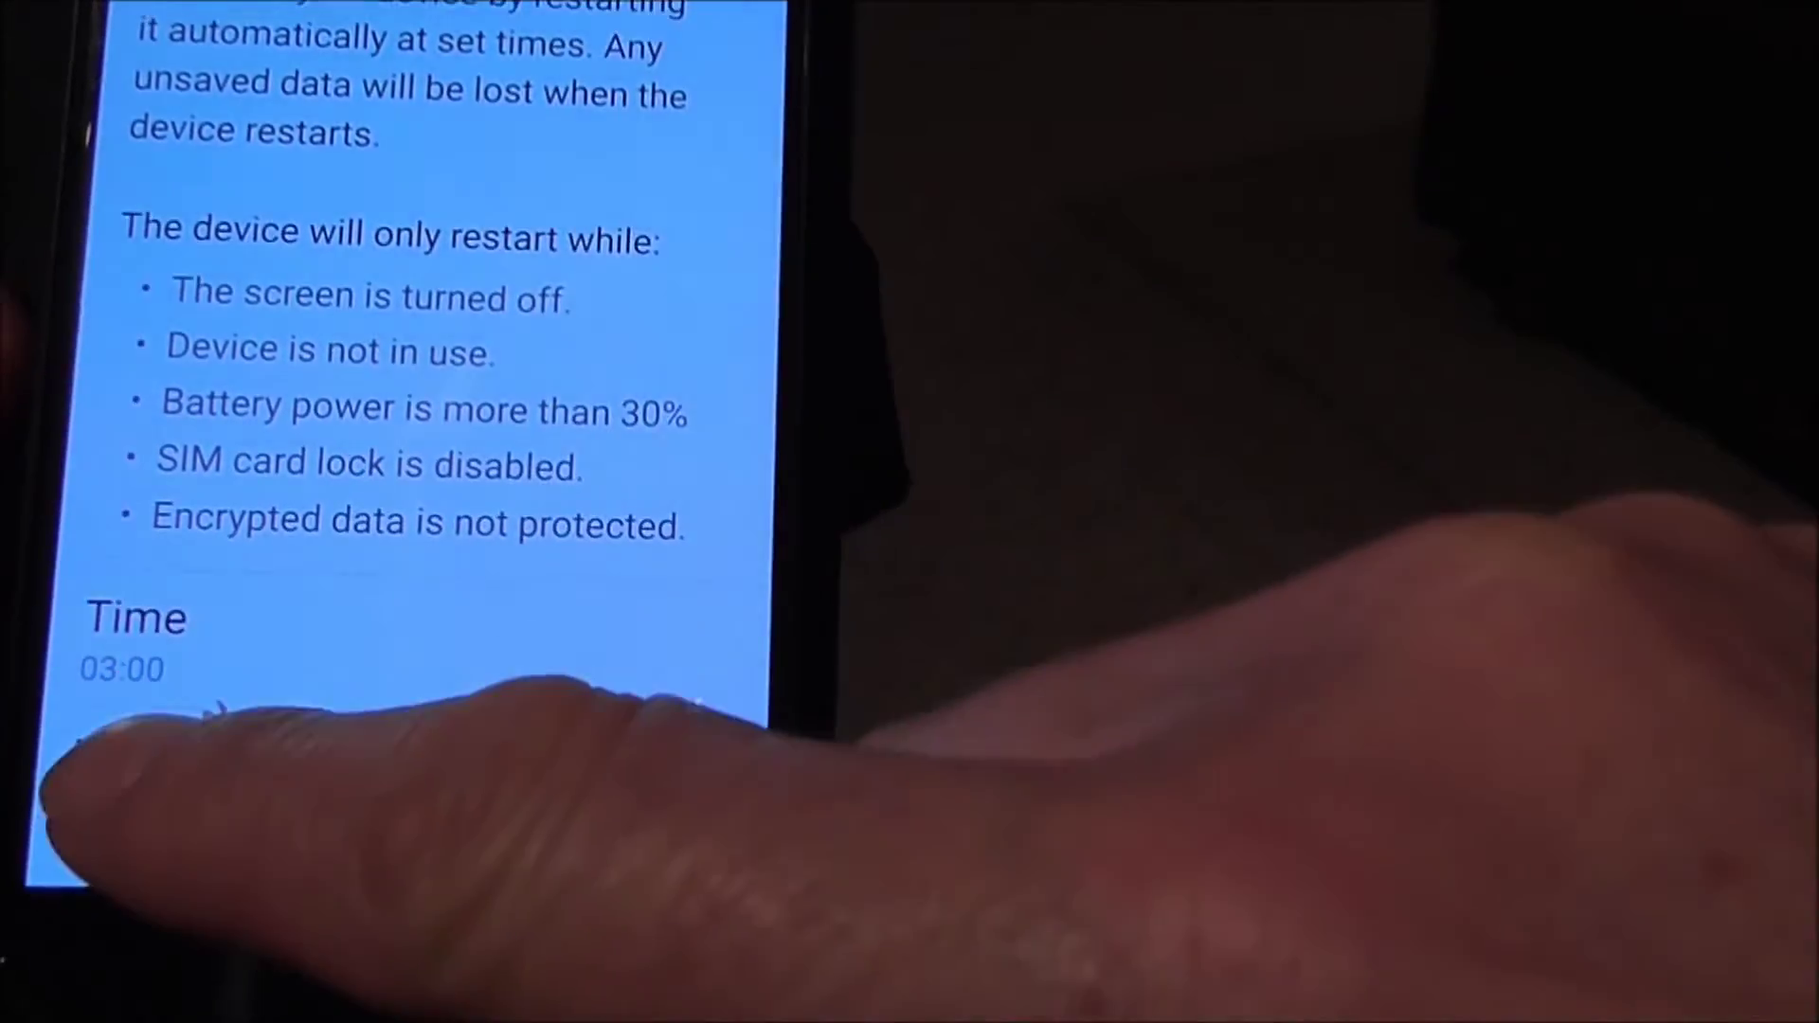
Step: Choose the day of the week for the weekly 03:00 auto restart
{"action": "left_click", "coordinate": [143, 796]}
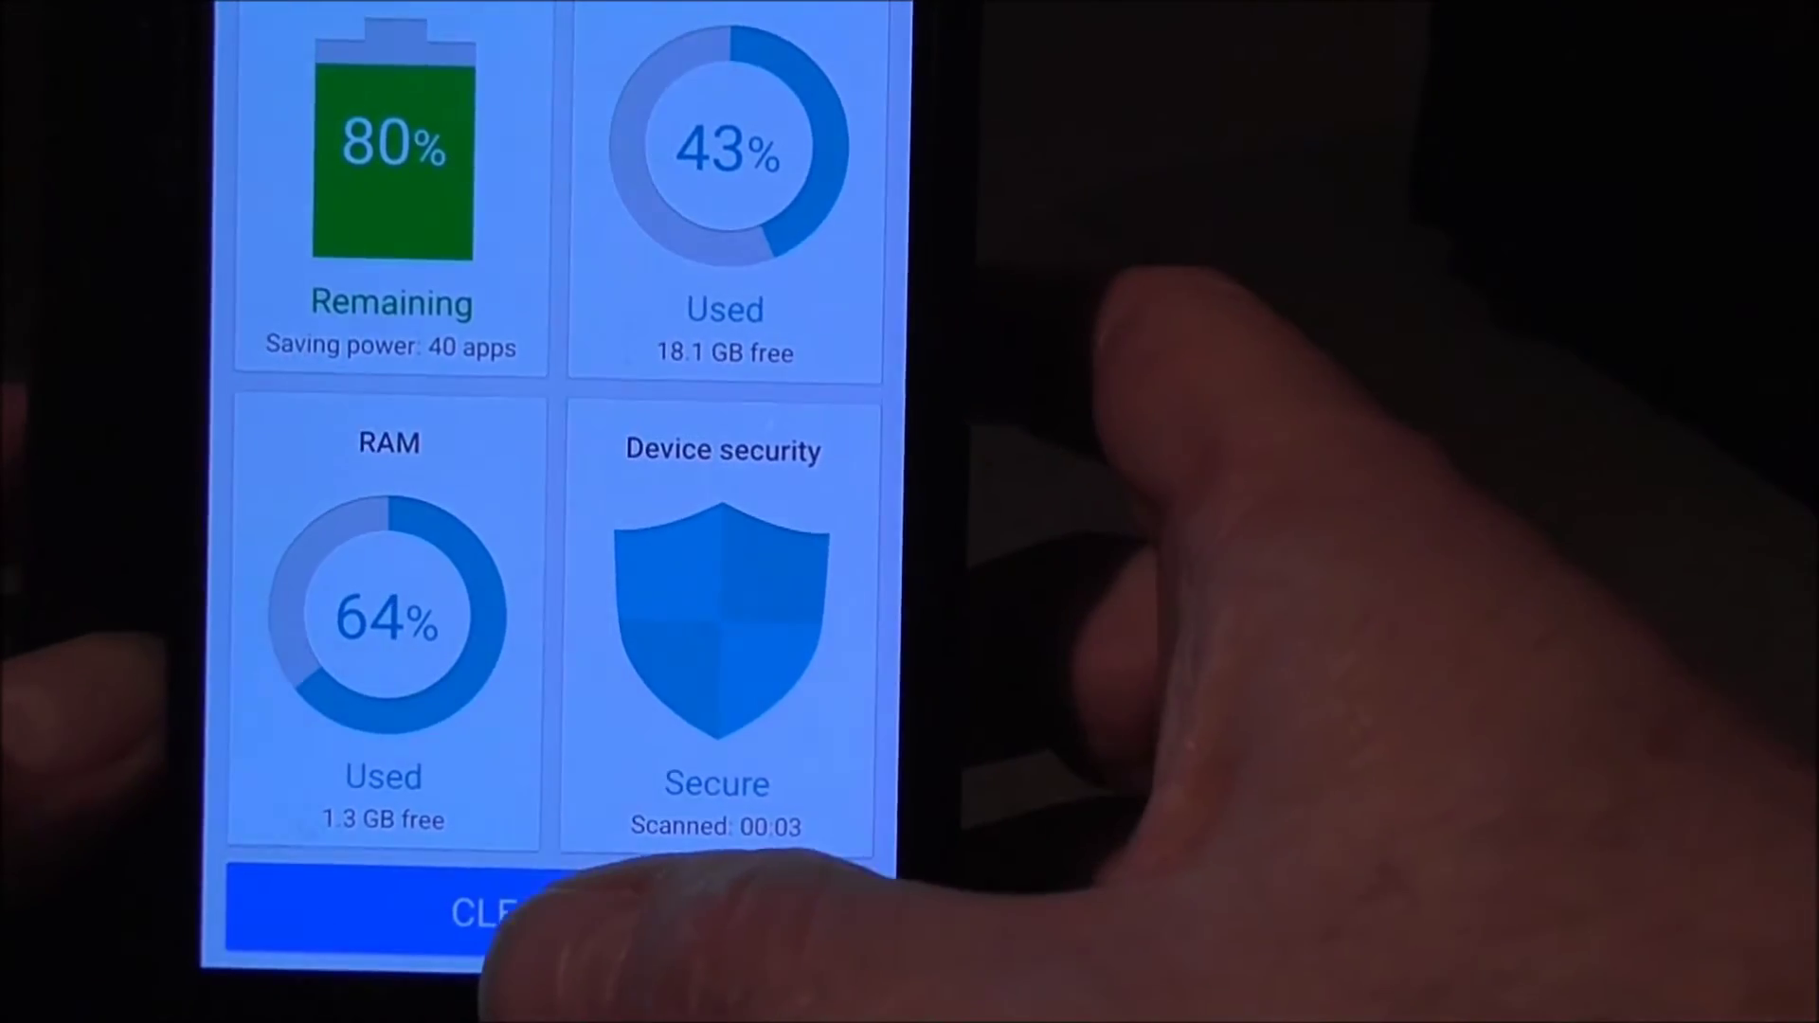
Step: Run Clean All to free up memory, with RAM at 64% used
{"action": "left_click", "coordinate": [513, 909]}
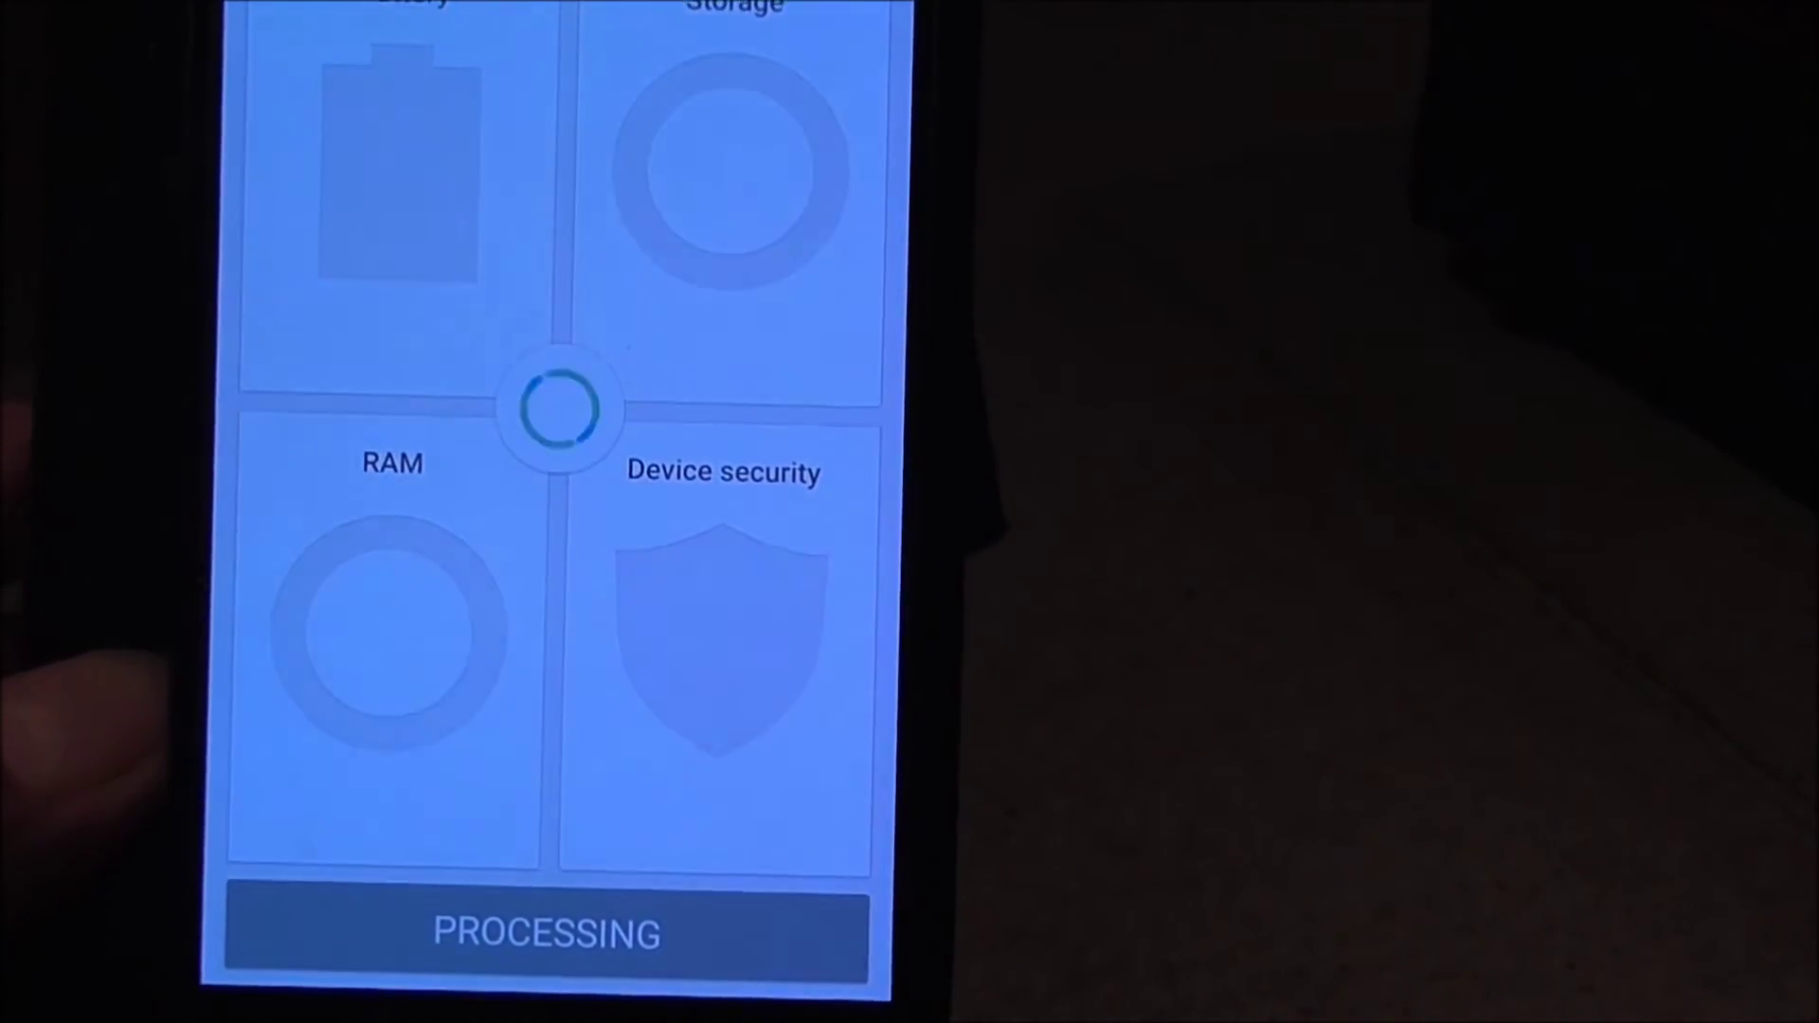